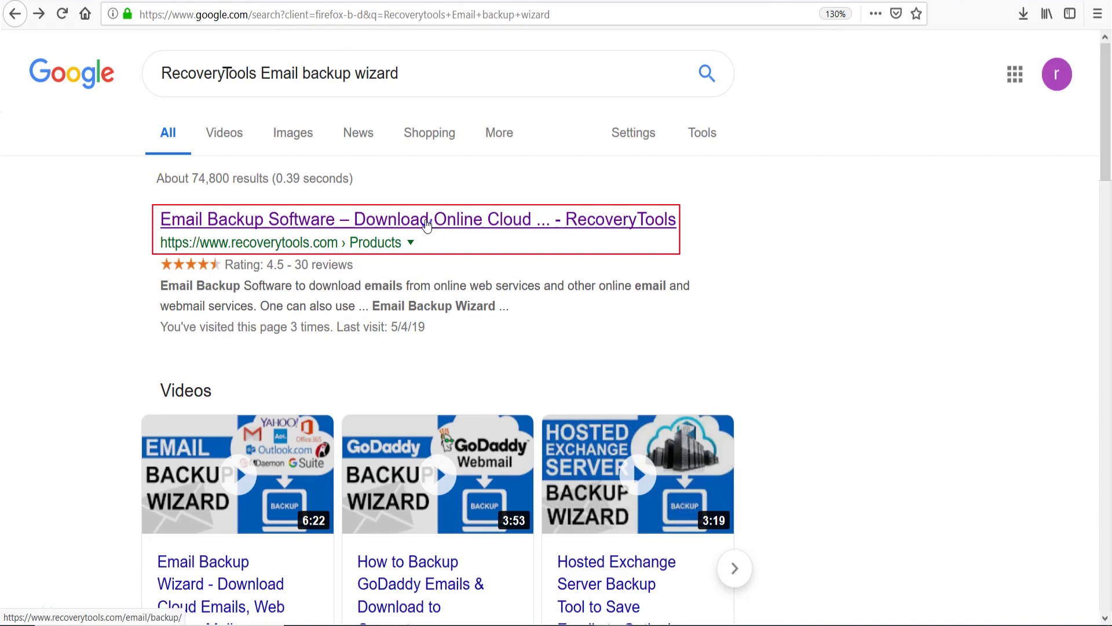
Step: Download setup-email-backup.exe from the RecoveryTools Email Backup page and open it from downloads
left_click(427, 224)
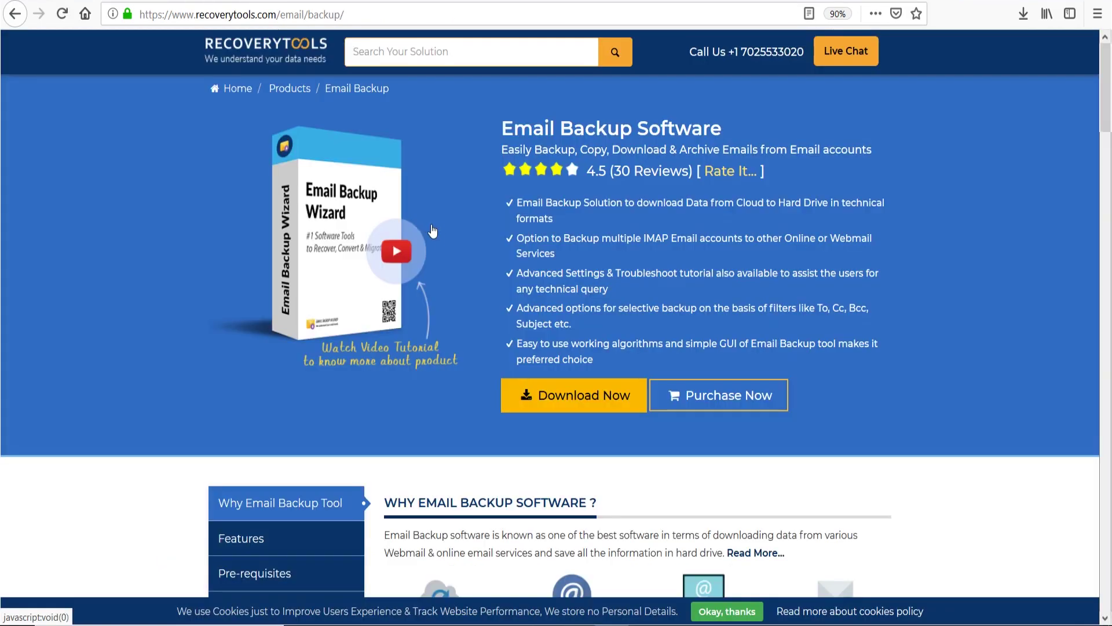
left_click(562, 395)
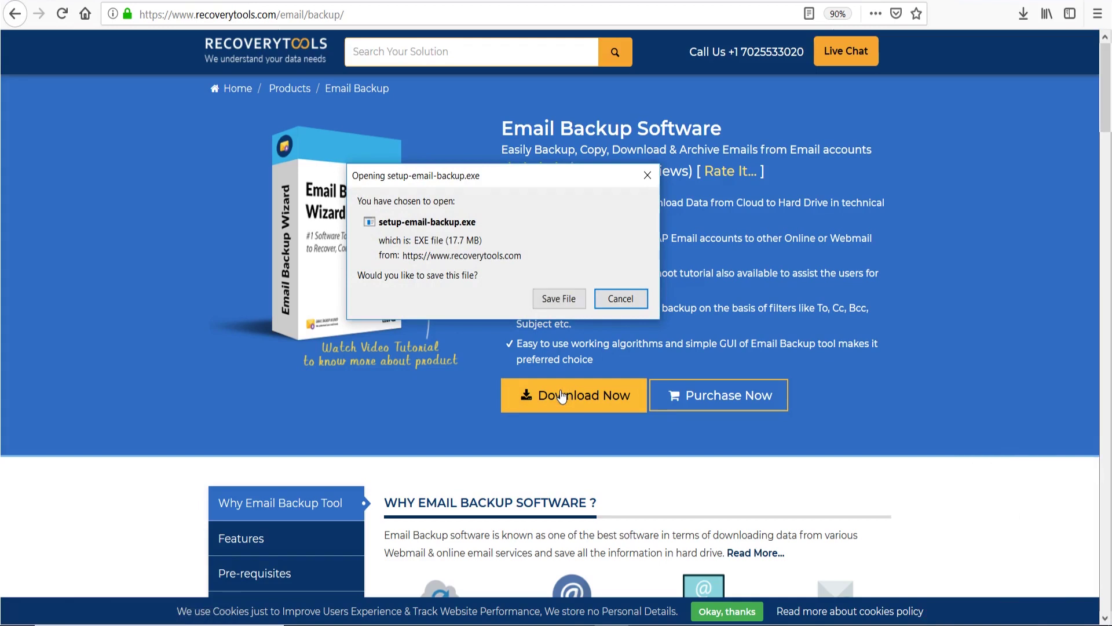
left_click(560, 300)
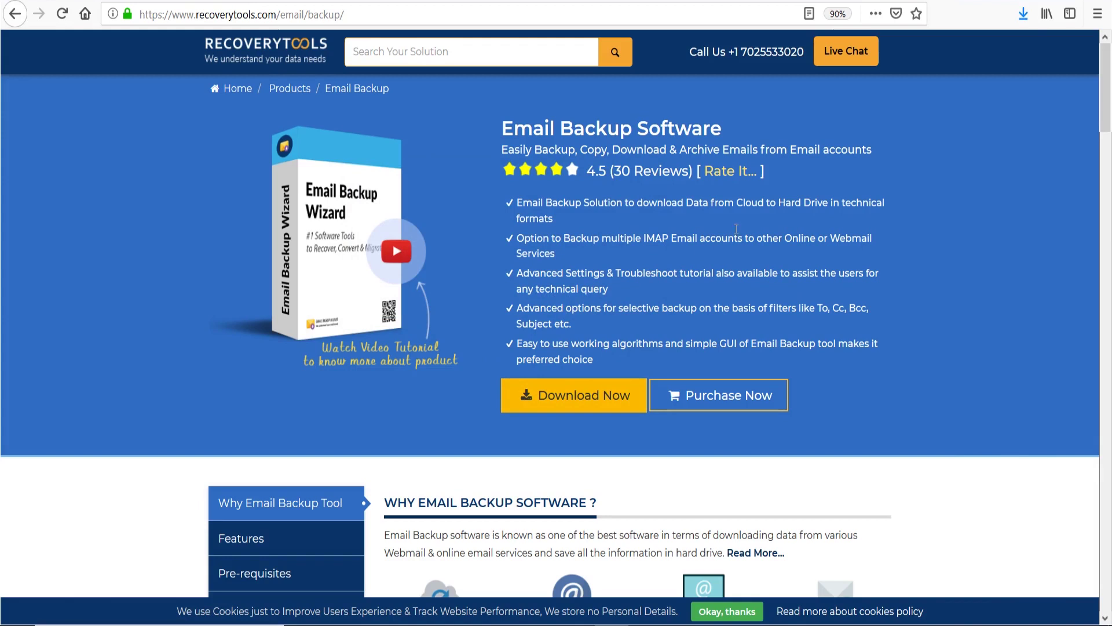
left_click(1024, 14)
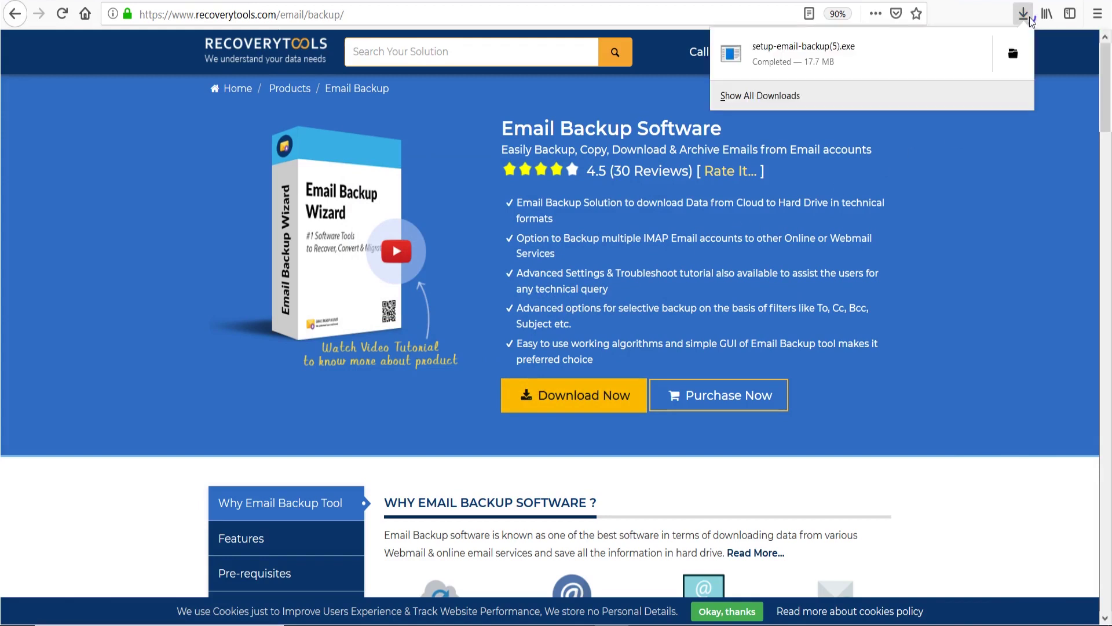
left_click(828, 61)
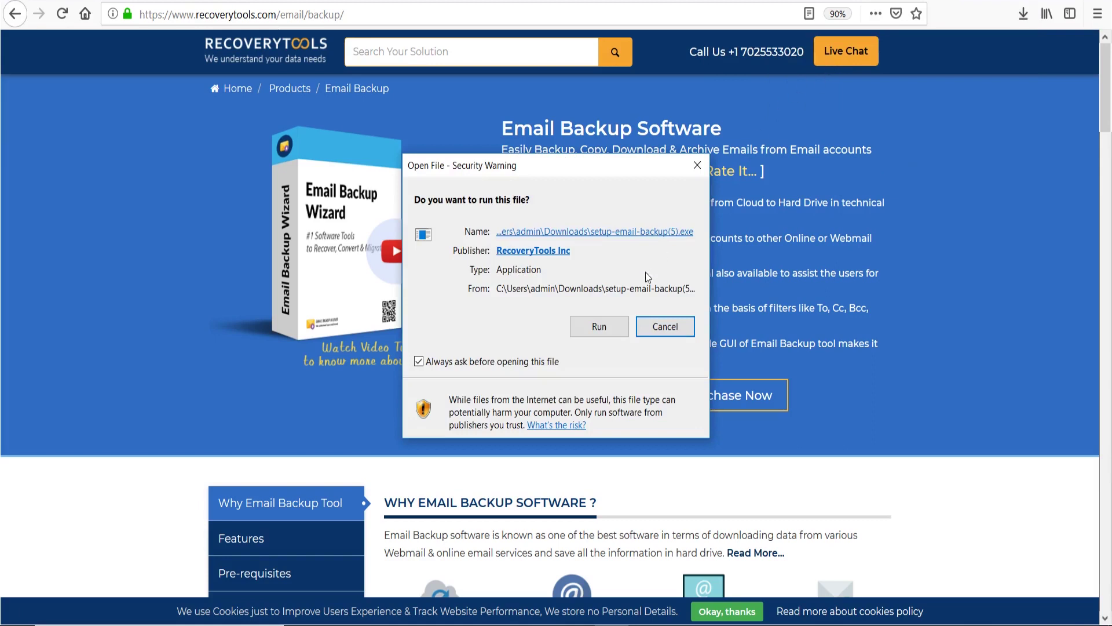
Step: Run the installer, accept the license and default settings, install, and launch Email Backup Wizard v8.2.5
left_click(624, 337)
left_click(582, 338)
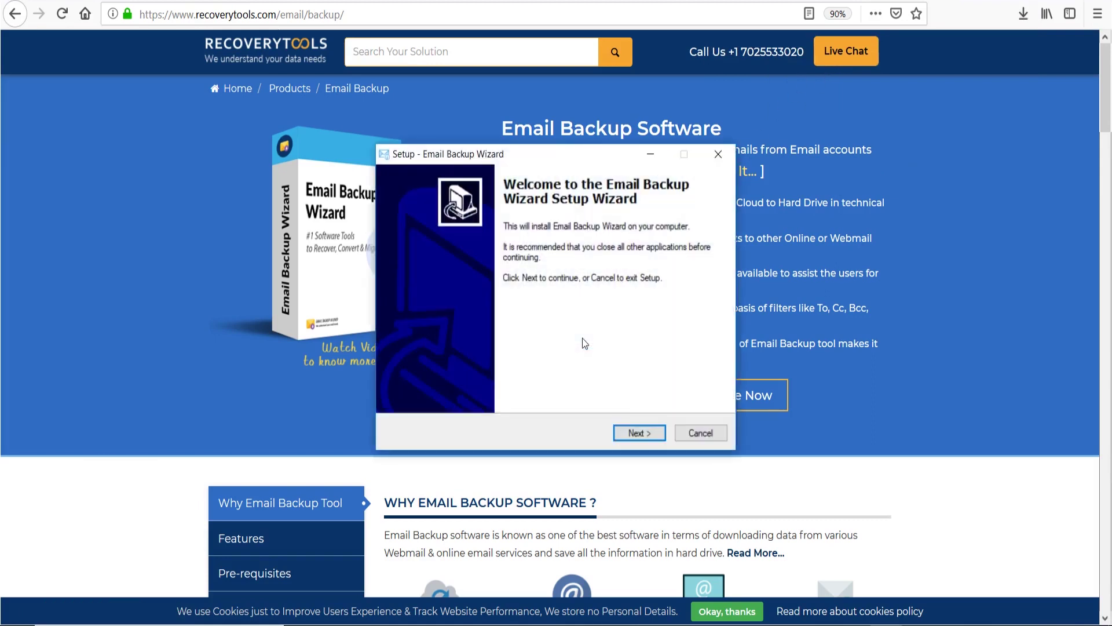
left_click(653, 433)
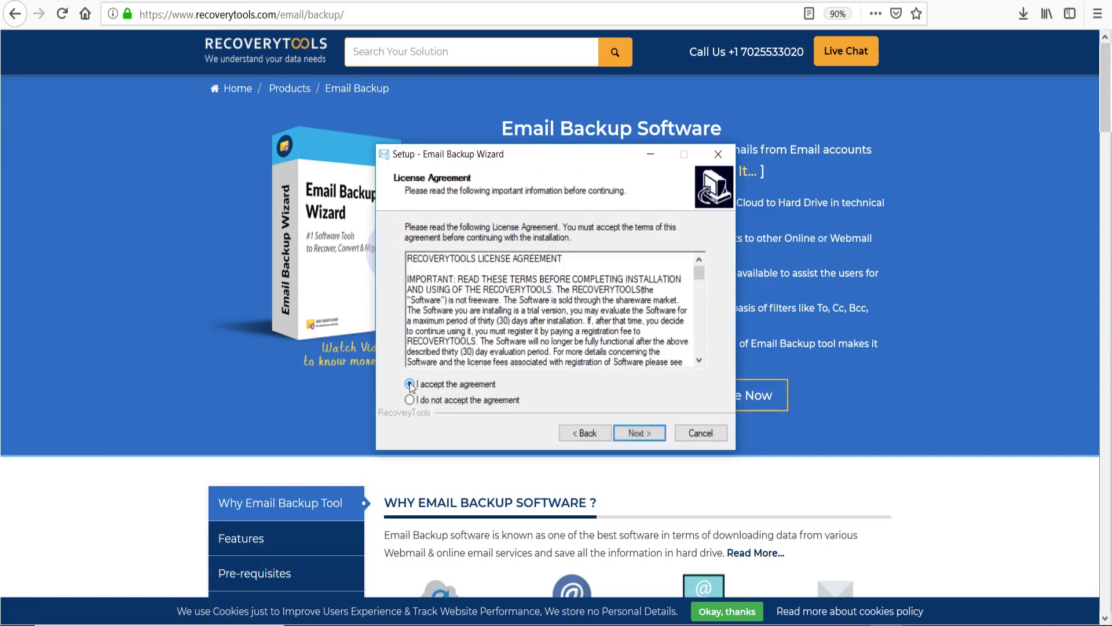
left_click(657, 437)
left_click(655, 437)
left_click(655, 437)
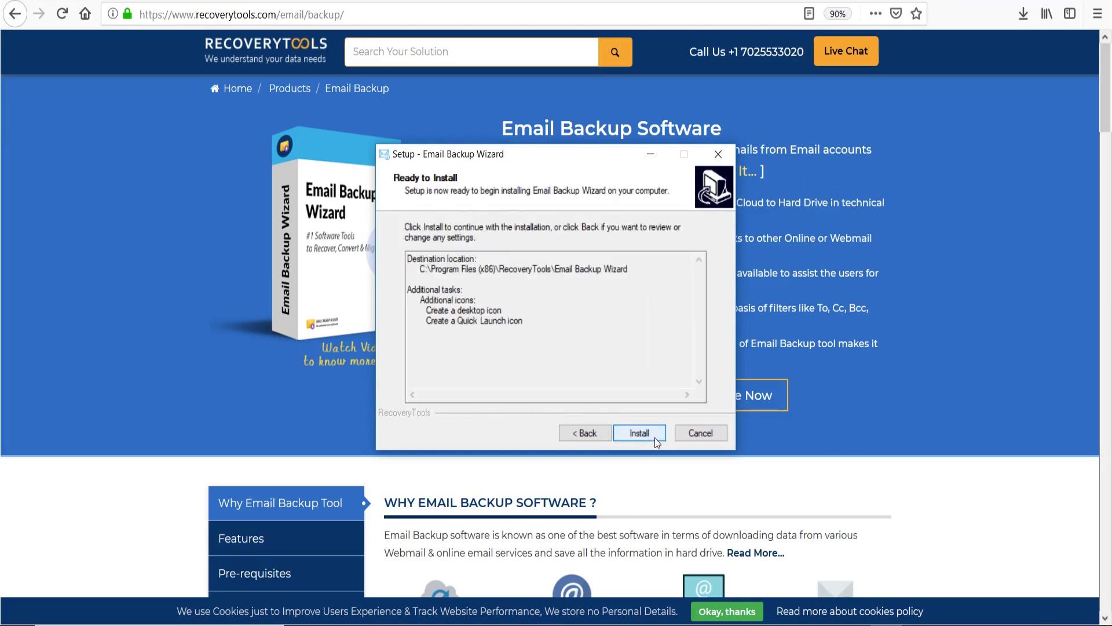
left_click(655, 437)
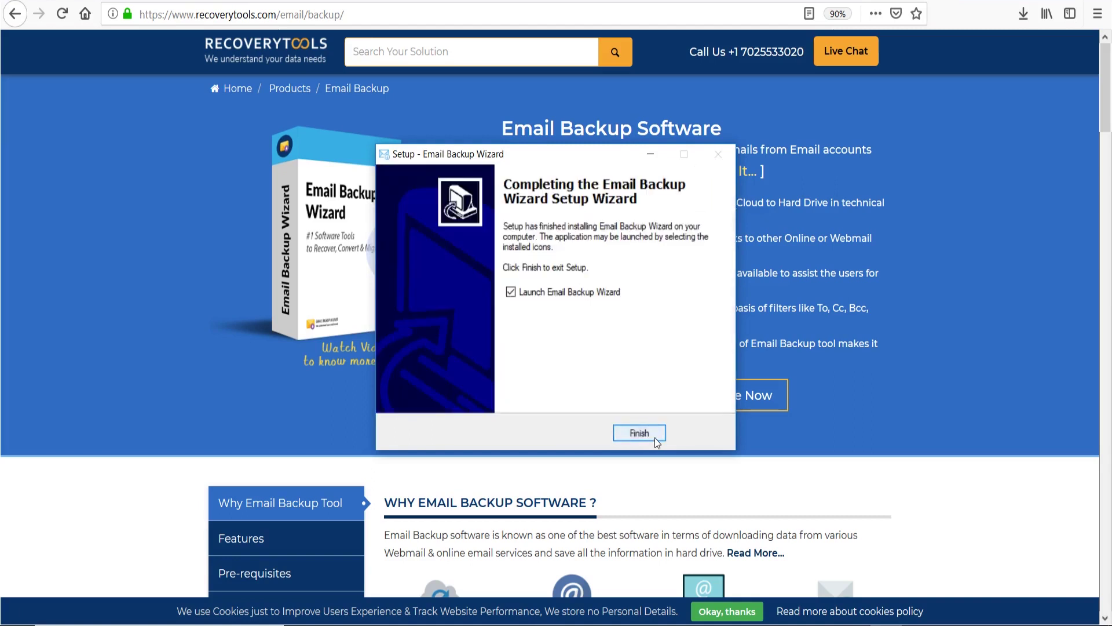
left_click(655, 436)
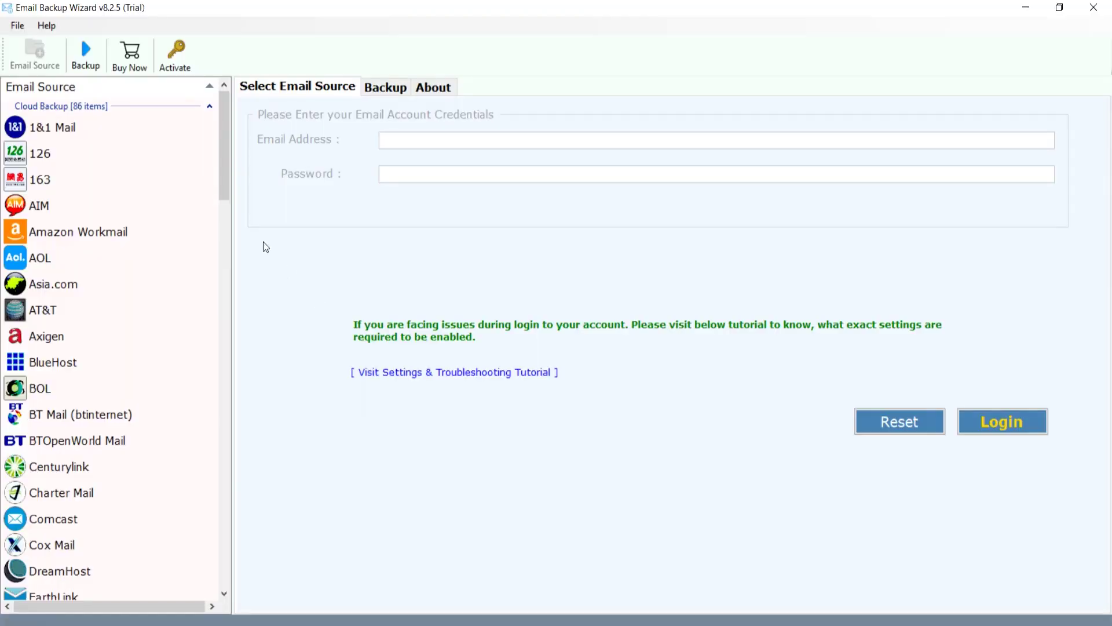
Step: Pick Rackspace from the Email Source list and enter the account's email address and password
left_click_drag(225, 173, 212, 416)
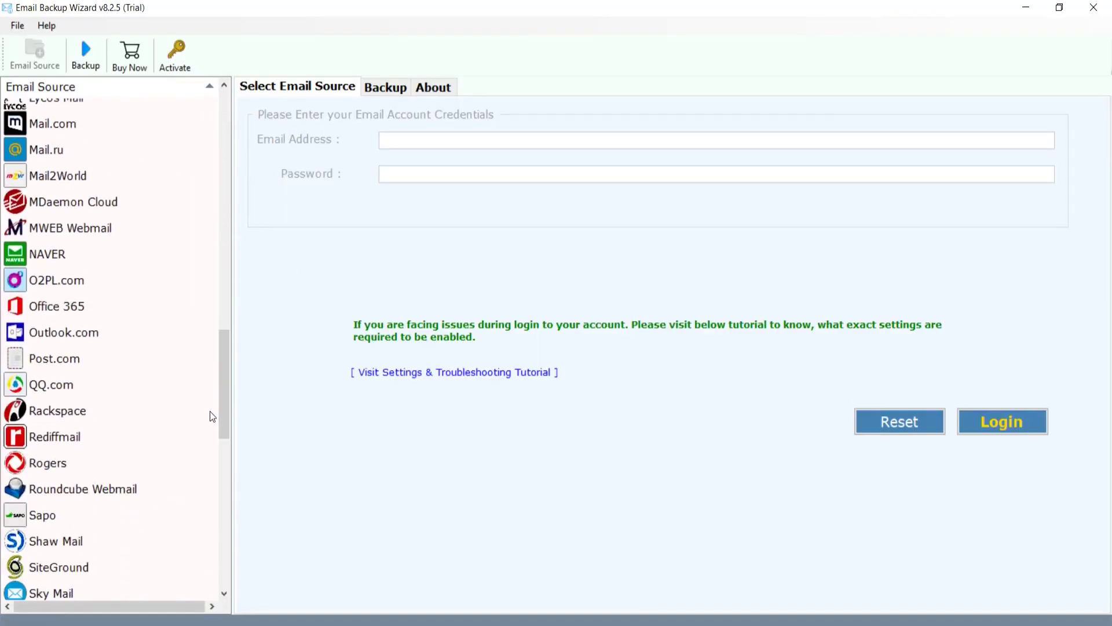
left_click(113, 416)
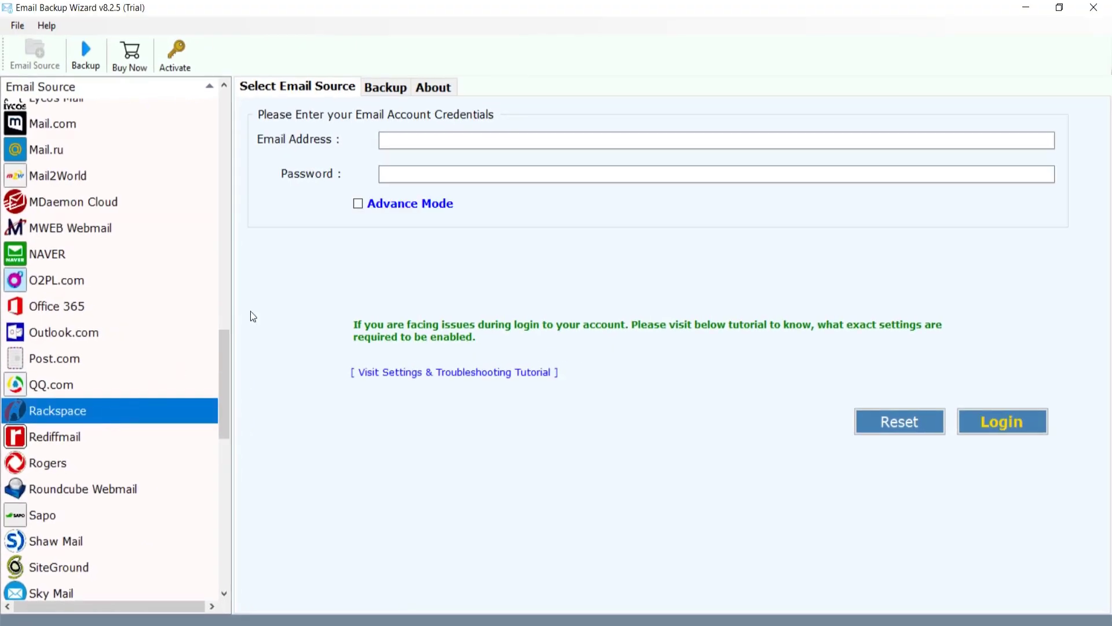
left_click(386, 141)
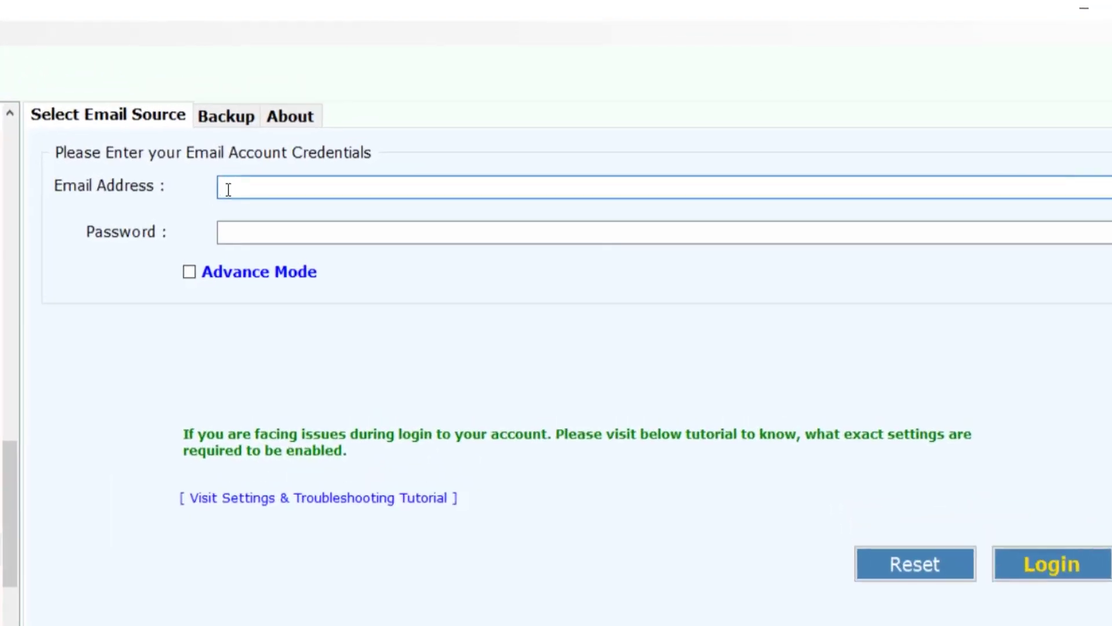
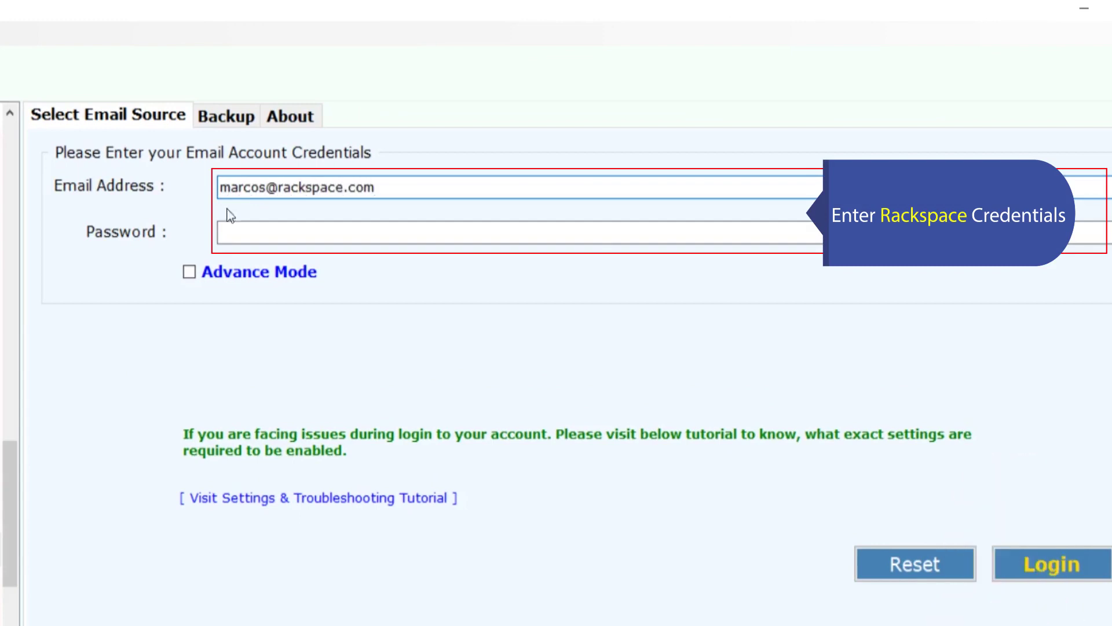
left_click(228, 233)
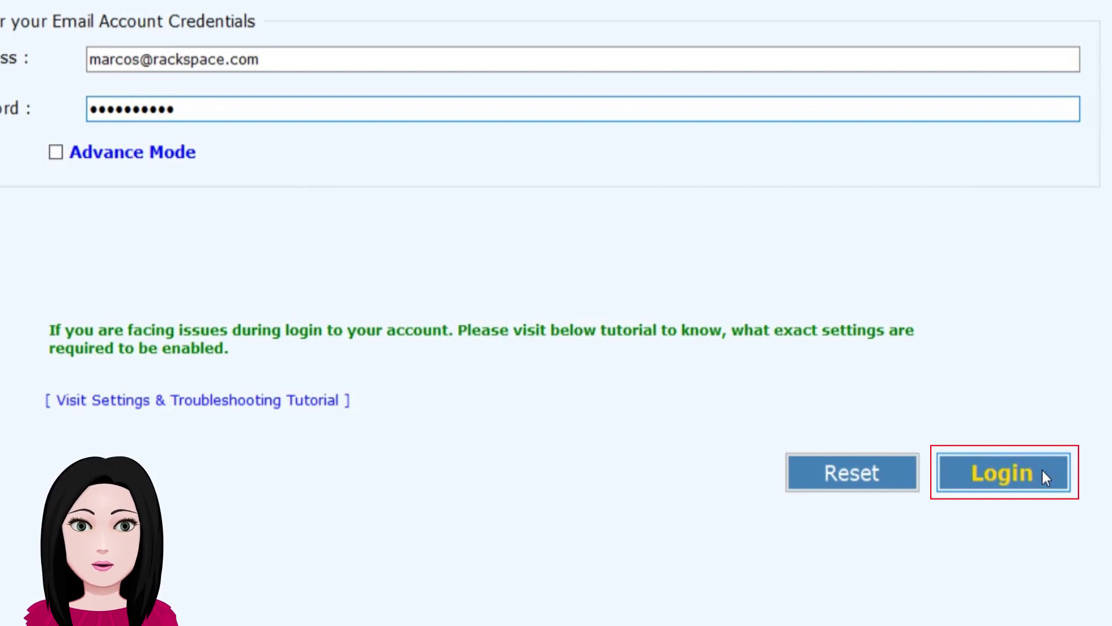
Step: Sign in to Rackspace and tick the Rackspace mailbox so all its folders, including INBOX, are checked
left_click(1042, 471)
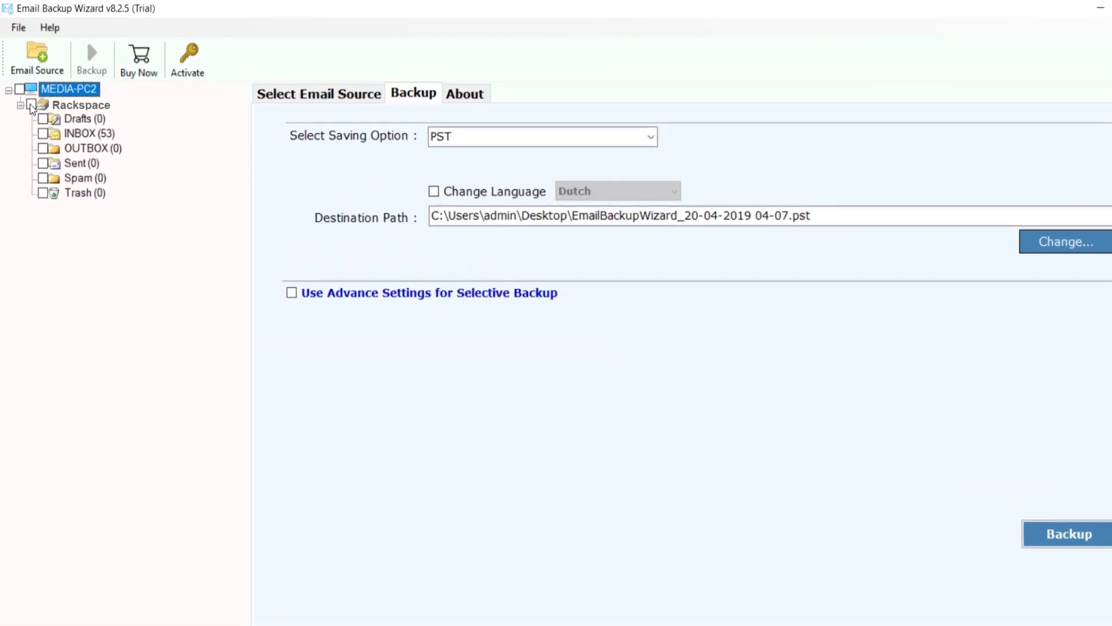
left_click(39, 135)
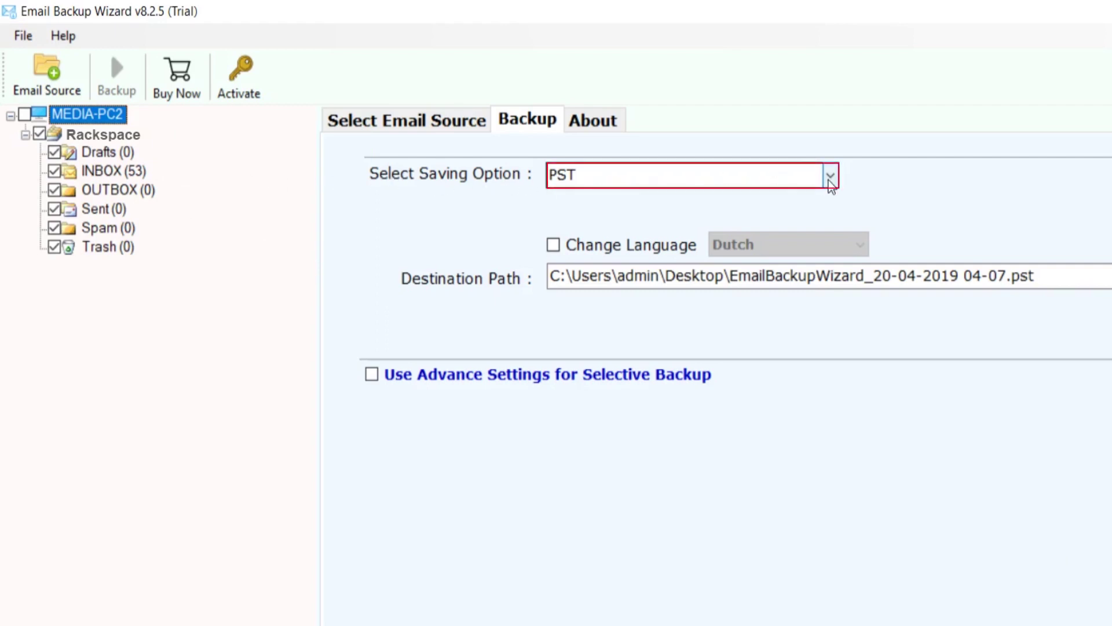
Step: Choose PST as the saving option and enable Change Language with Dutch selected
left_click(830, 176)
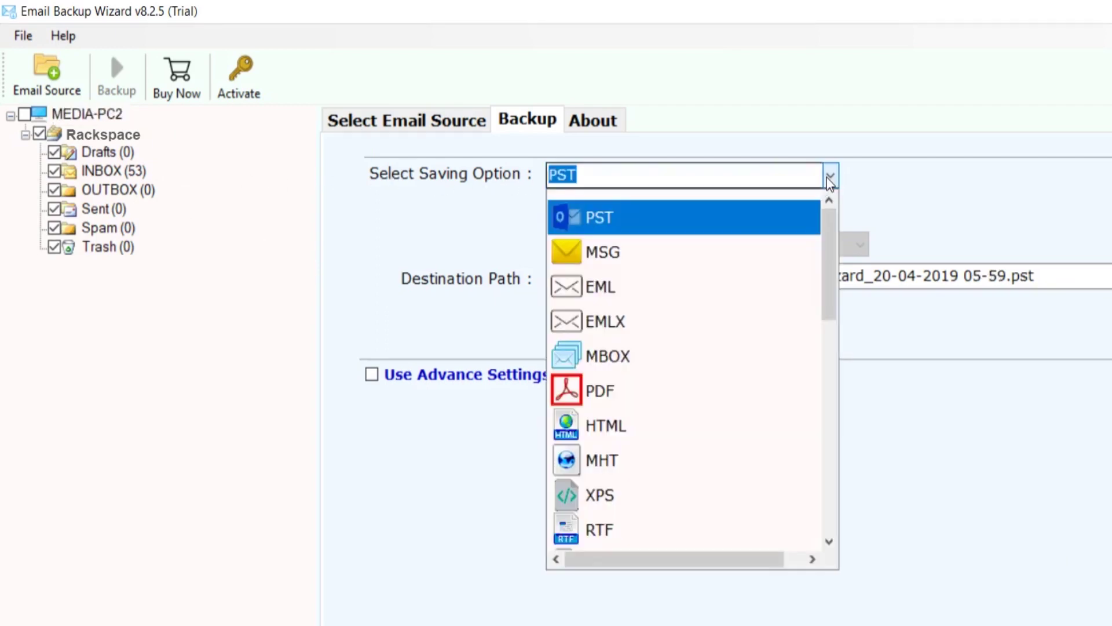
left_click(747, 220)
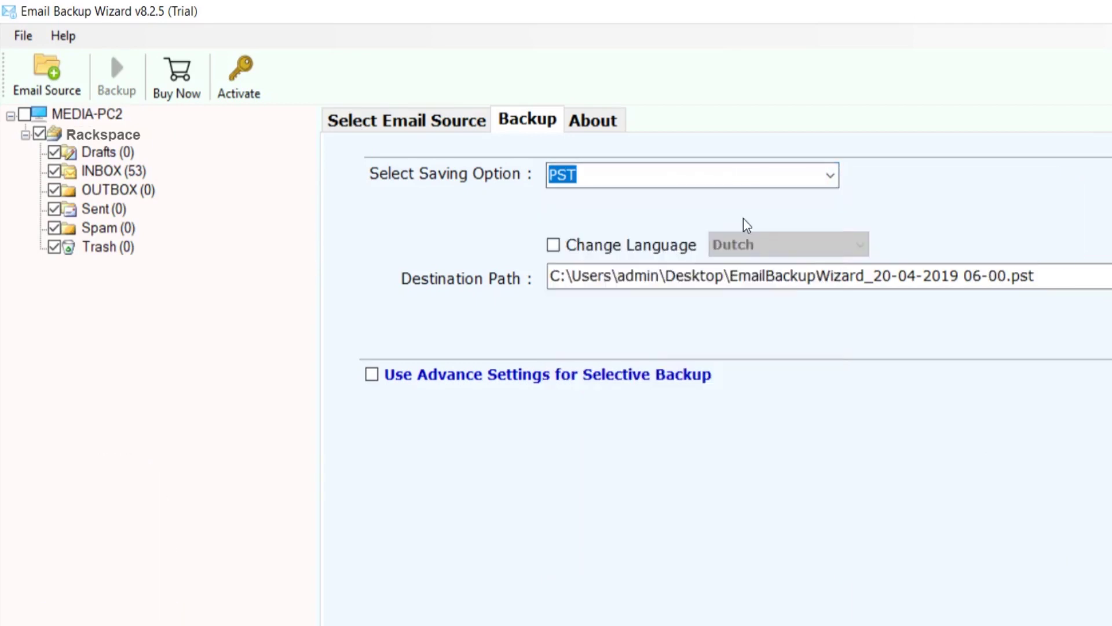
left_click(554, 245)
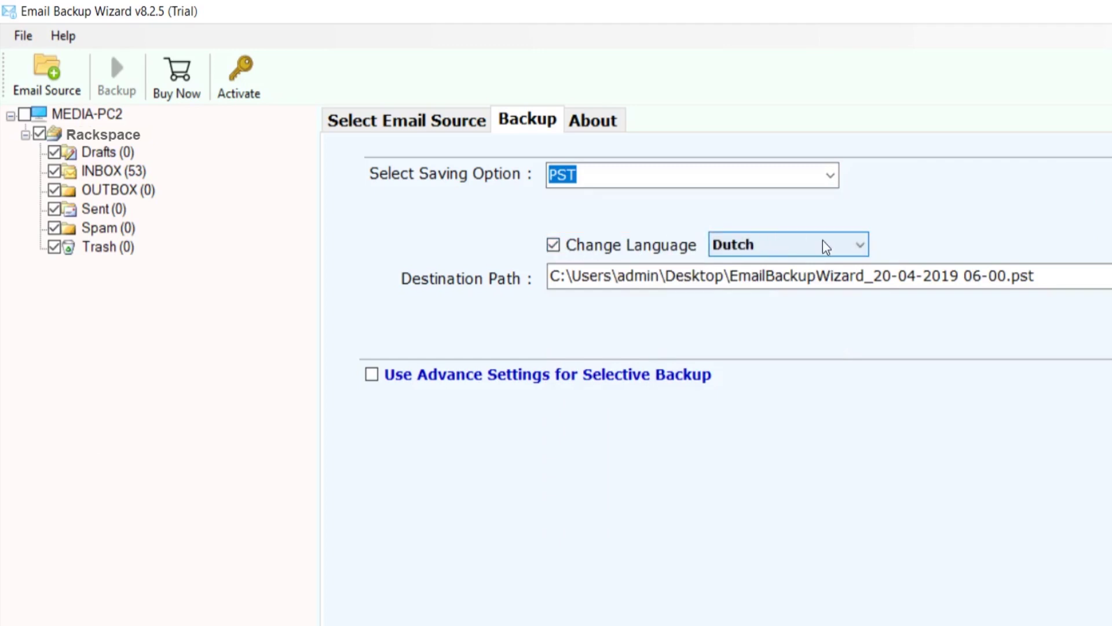
left_click(860, 250)
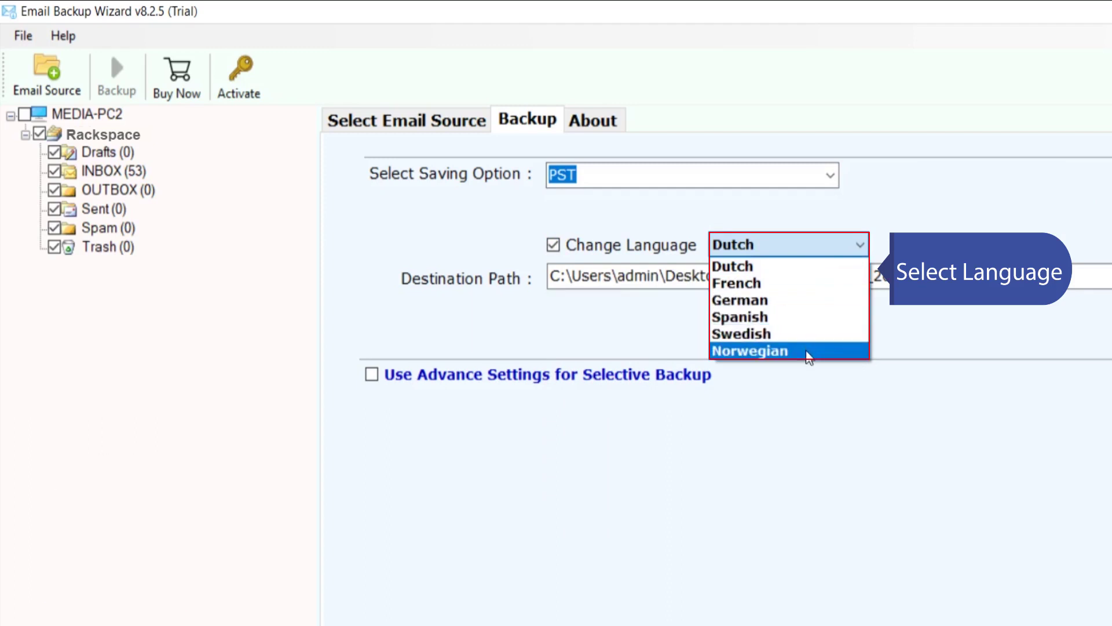
left_click(799, 268)
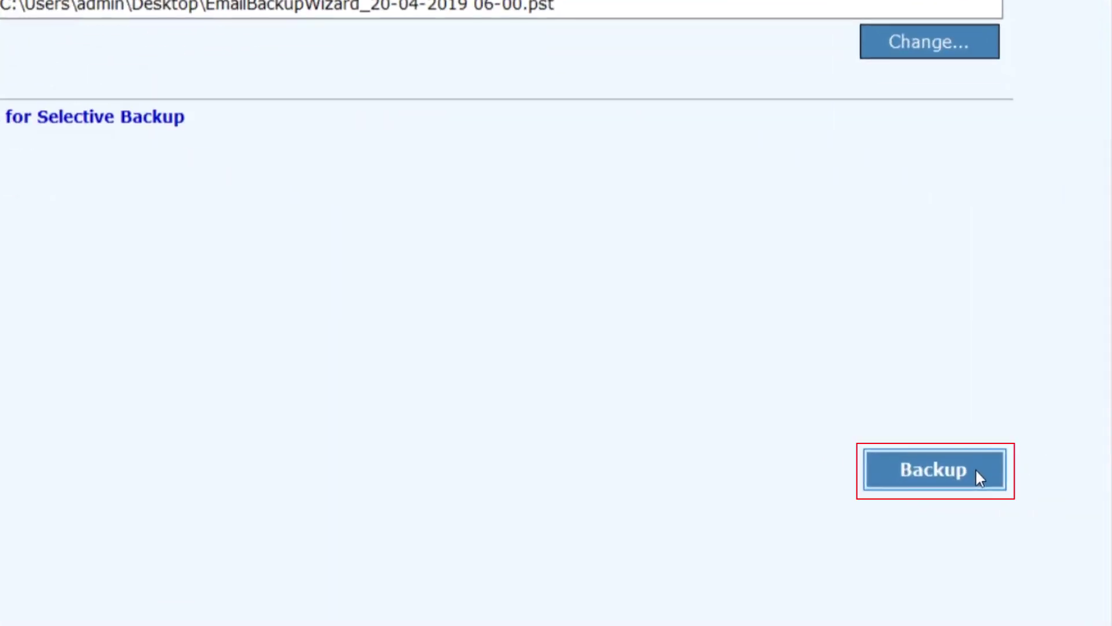
Step: Start the PST backup, then acknowledge the success and trial-limit dialogs once it finishes
left_click(977, 471)
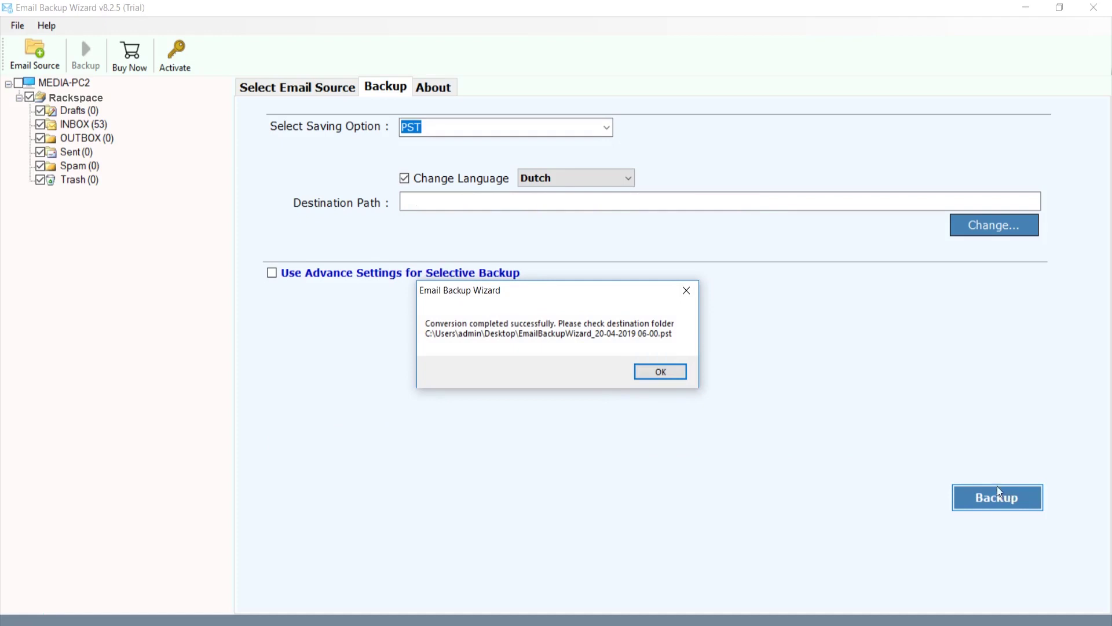
left_click(676, 369)
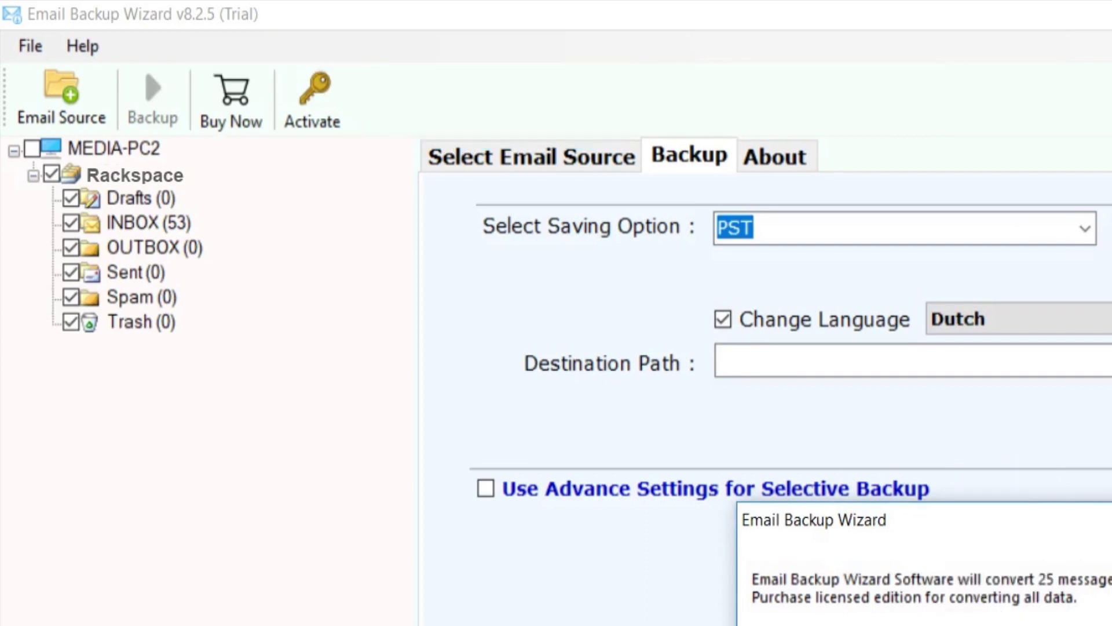
left_click(669, 372)
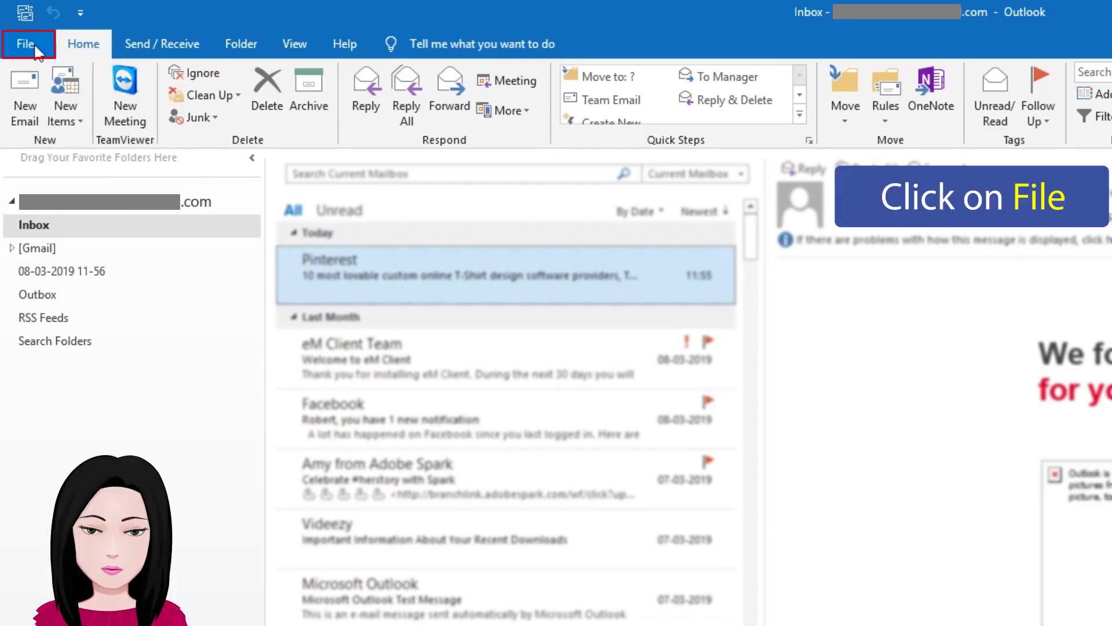
Step: Open the EmailBackupWizard PST as an Outlook data file and view its Postvak IN folder
left_click(34, 46)
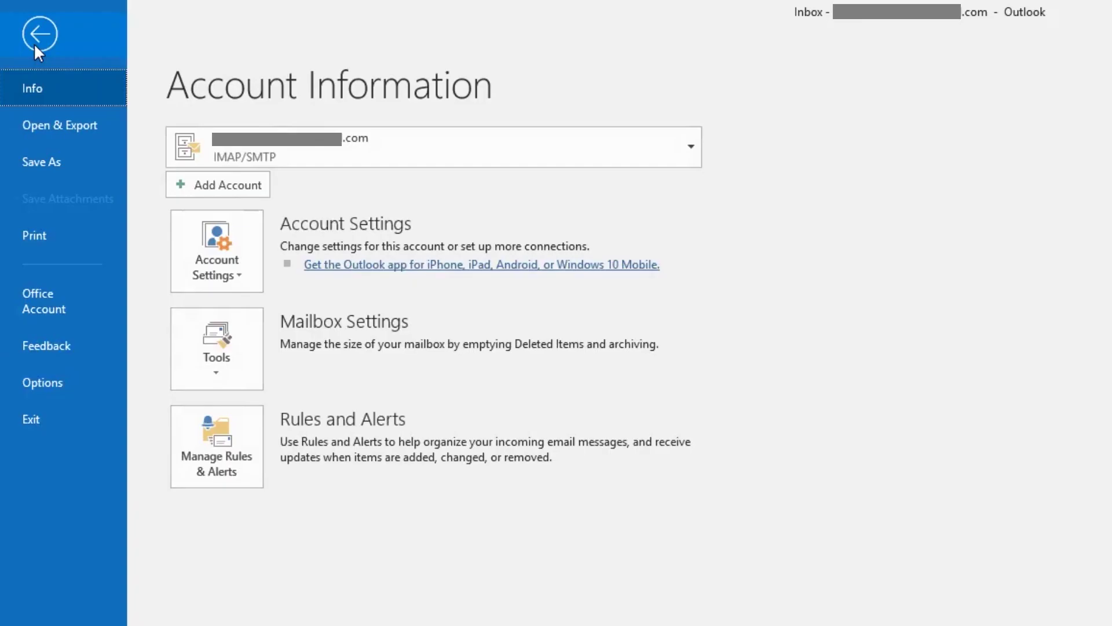
left_click(100, 127)
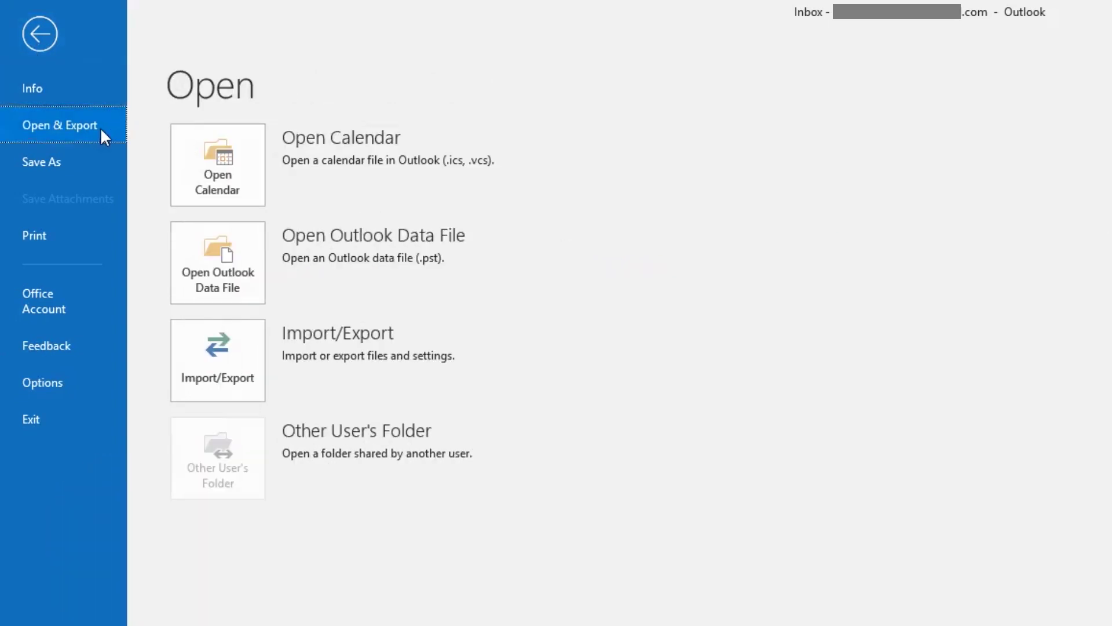
left_click(190, 247)
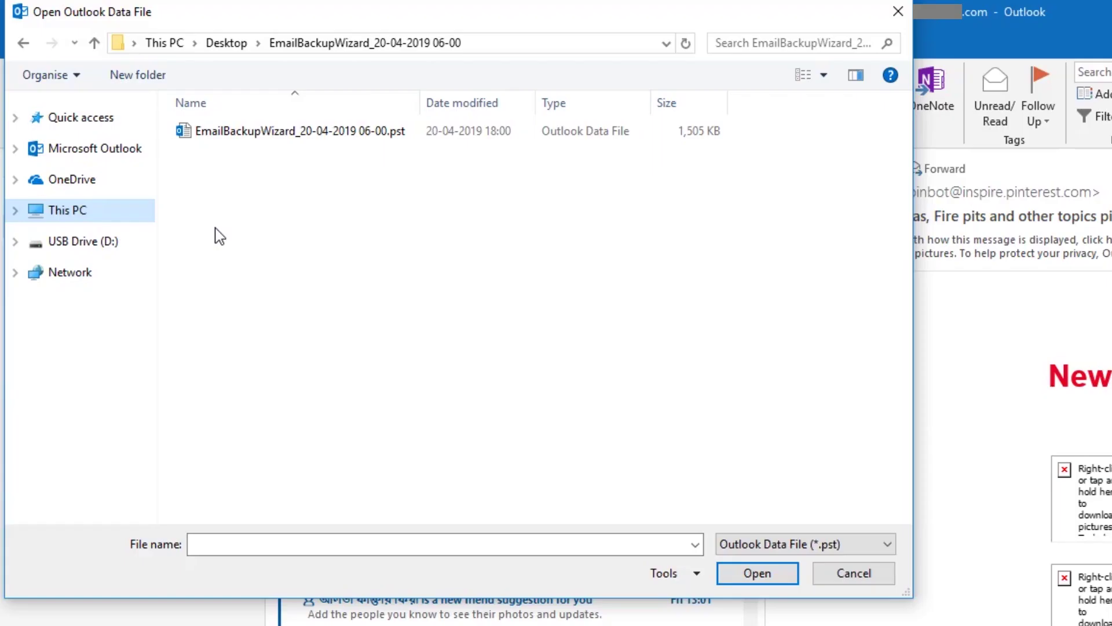
left_click(242, 134)
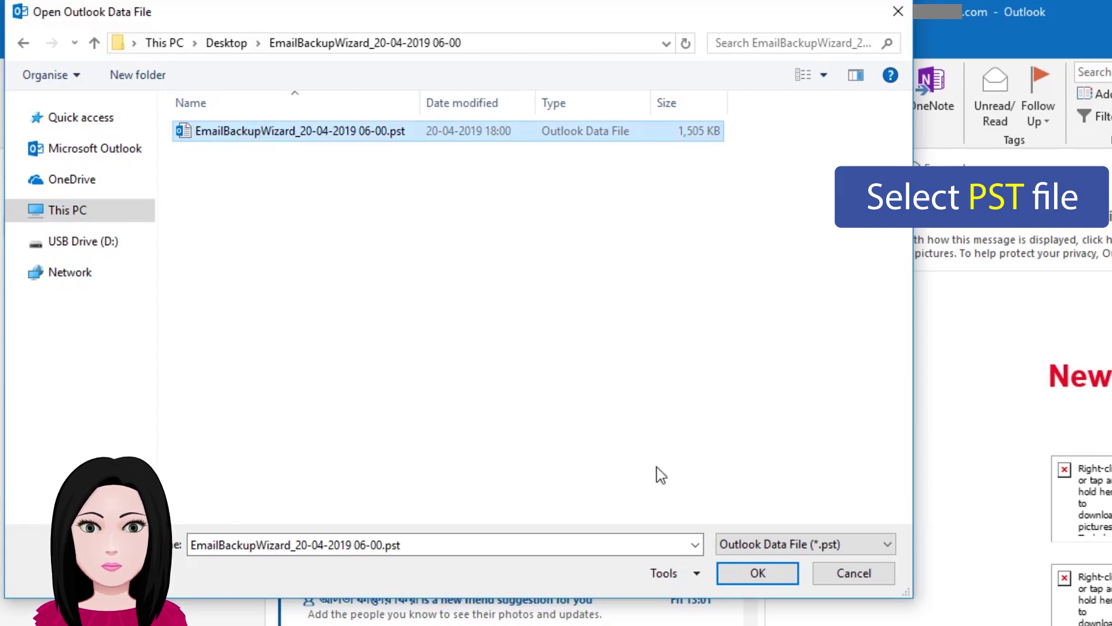
left_click(779, 570)
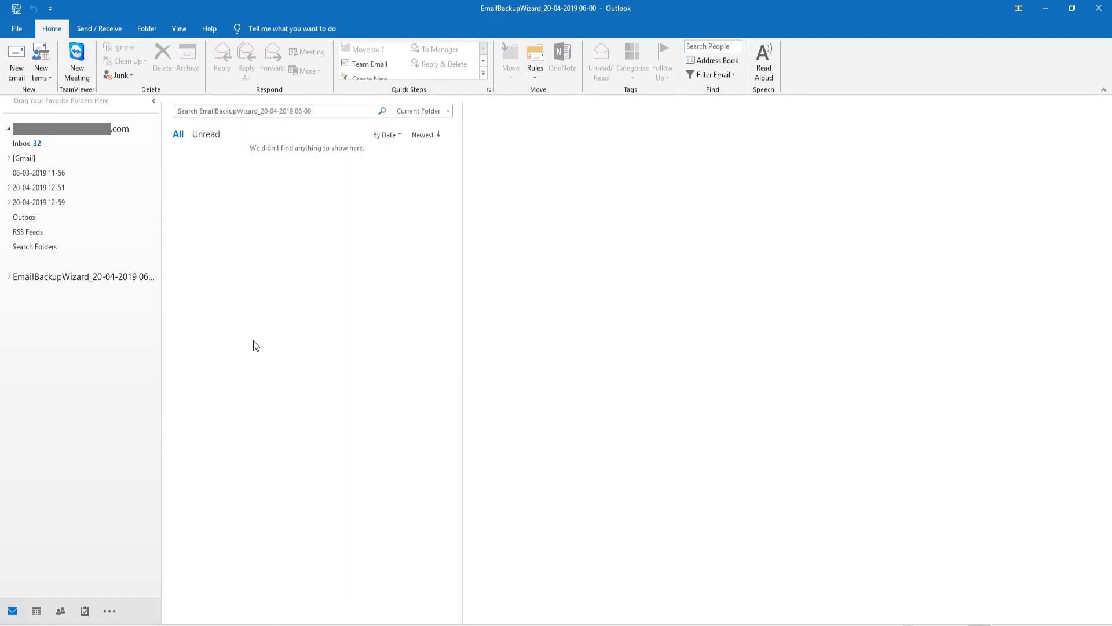
left_click(9, 278)
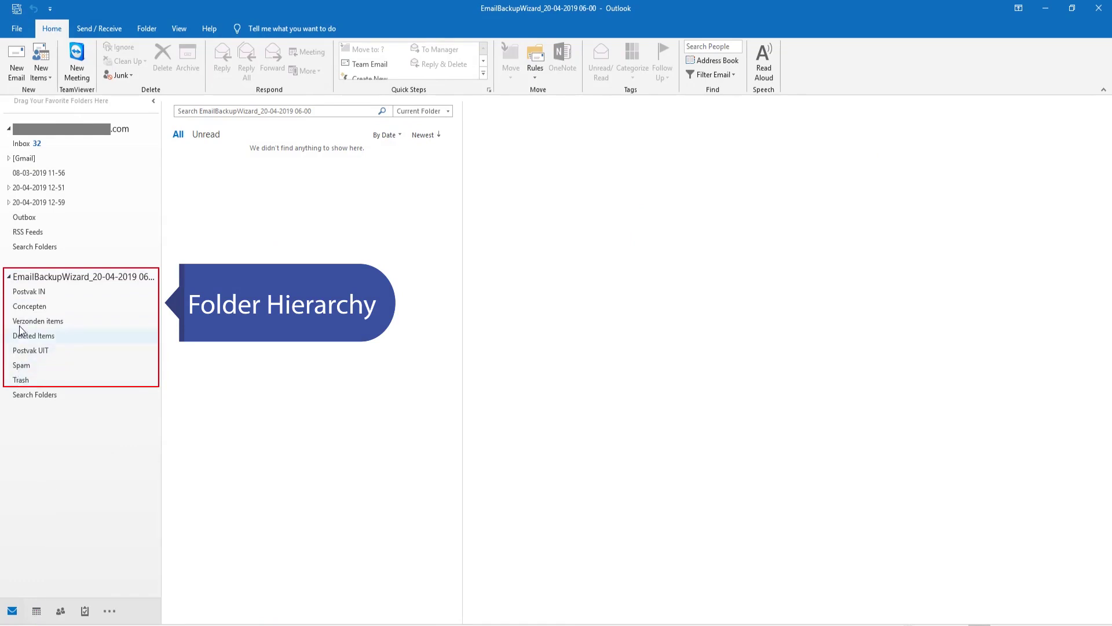
left_click(51, 292)
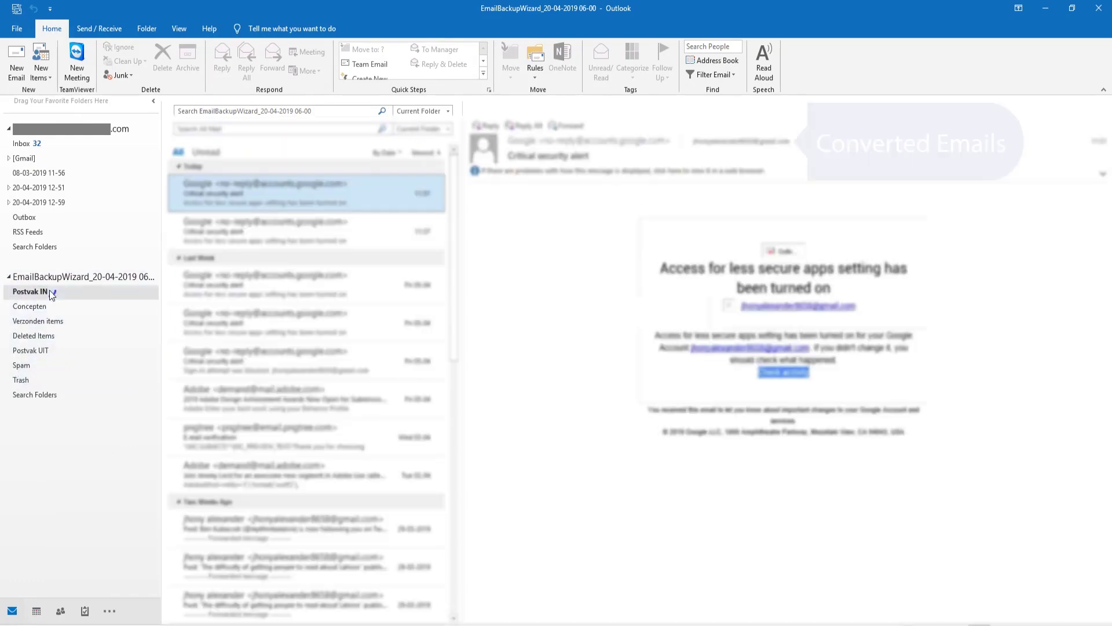